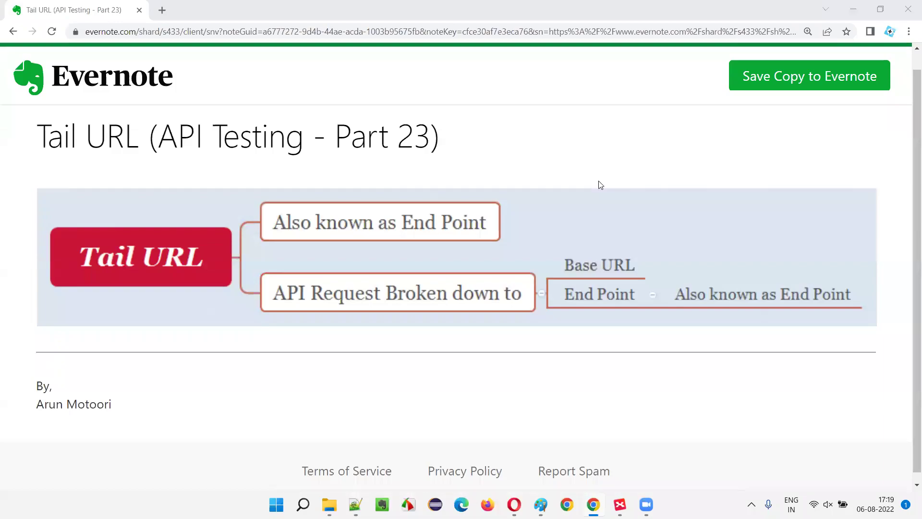
Step: Highlight 'Part 23', 'API Testing' and 'Tail URL' in the note title, then select XMind's Tail URL topic
drag(334, 135, 429, 135)
drag(160, 135, 299, 128)
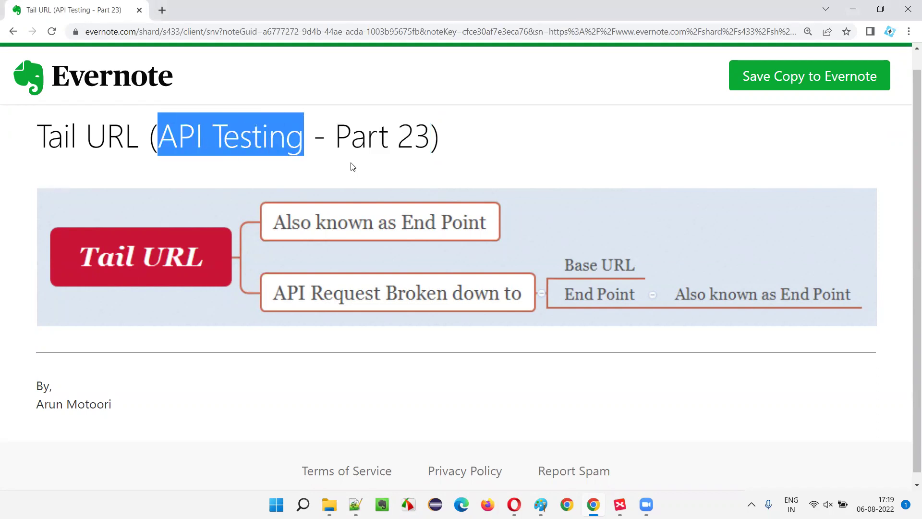
drag(30, 145, 137, 143)
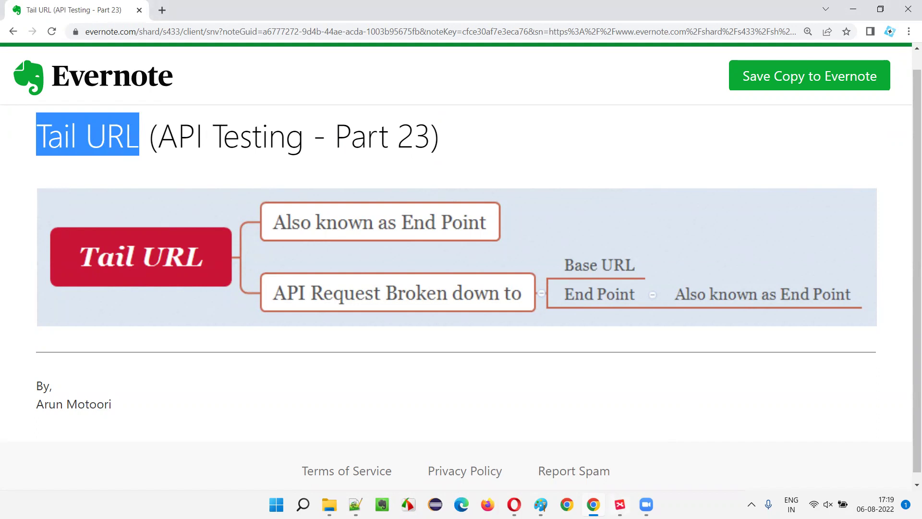
click(619, 505)
click(316, 207)
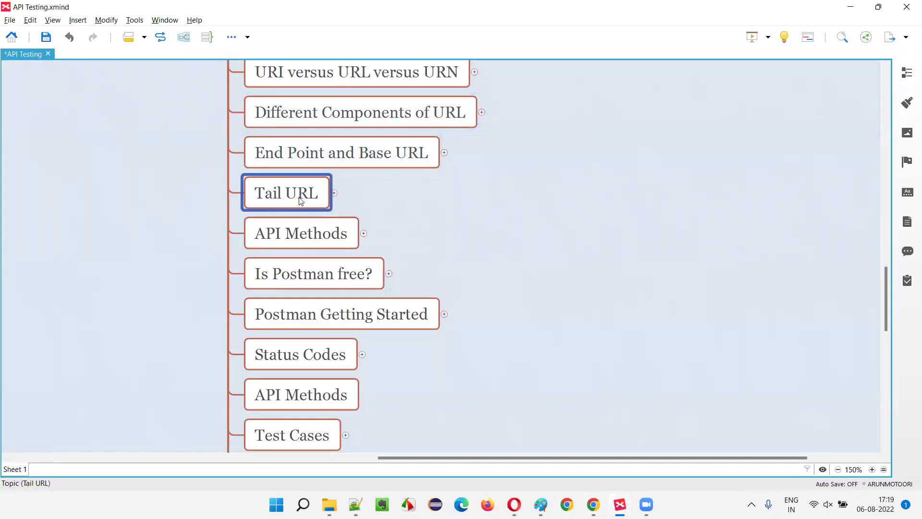
Step: Expand Tail URL and click through its subtopics 'Also known as End Point' and 'API Request Broken down to'
click(334, 194)
click(452, 181)
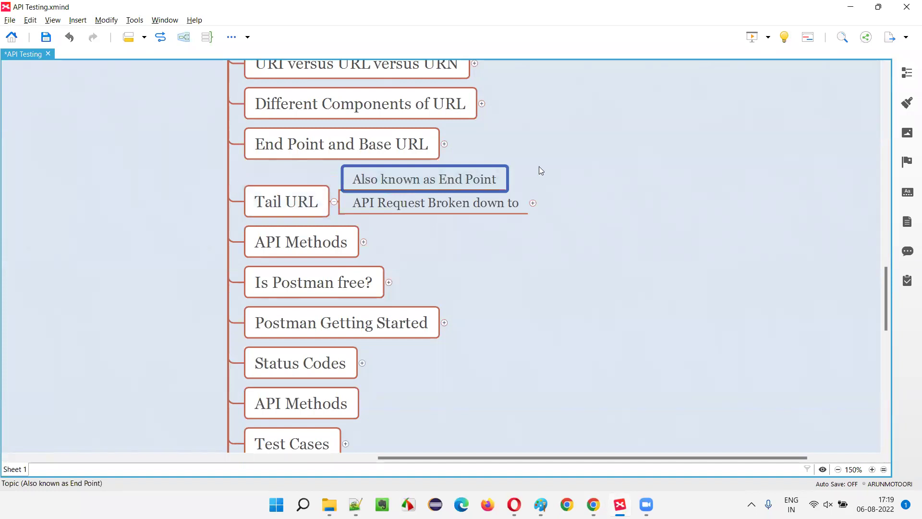
click(580, 190)
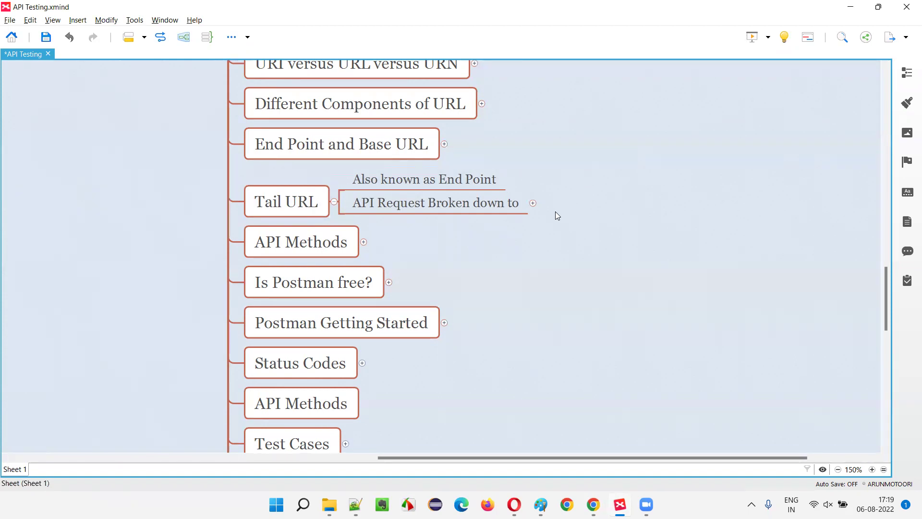
click(455, 186)
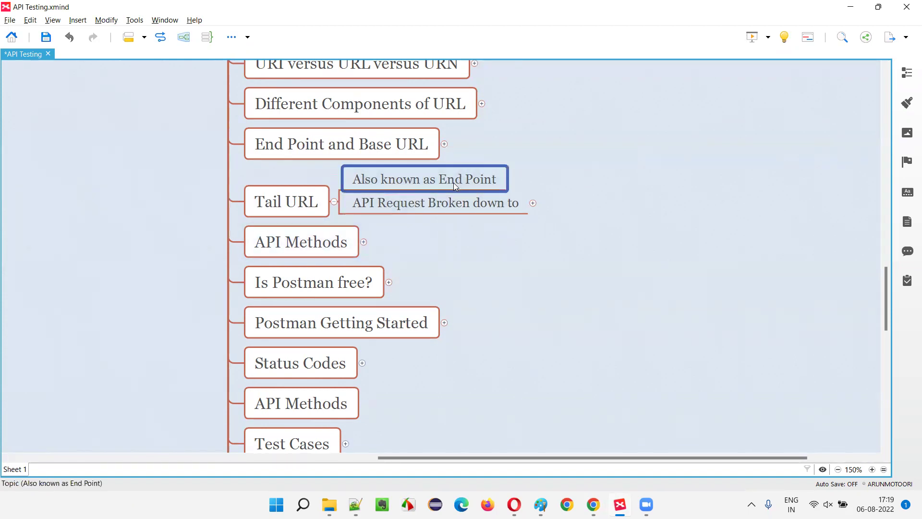
click(321, 146)
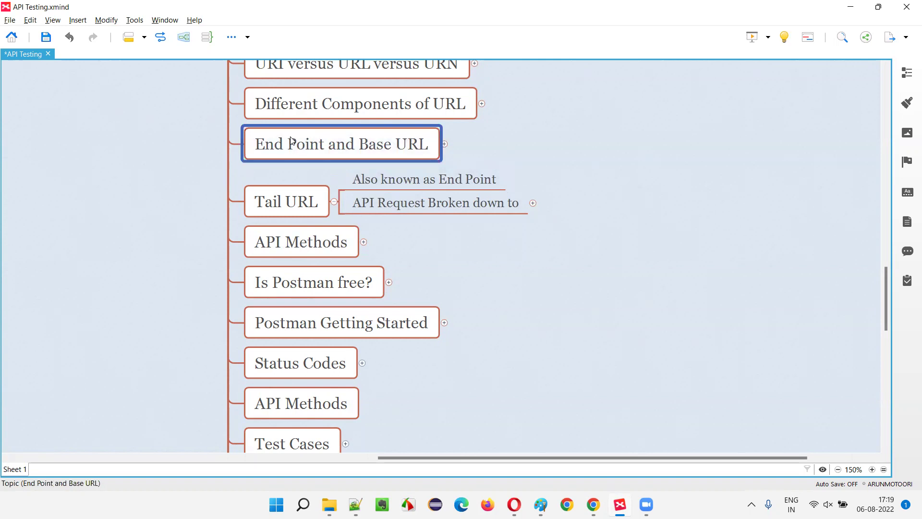
click(305, 212)
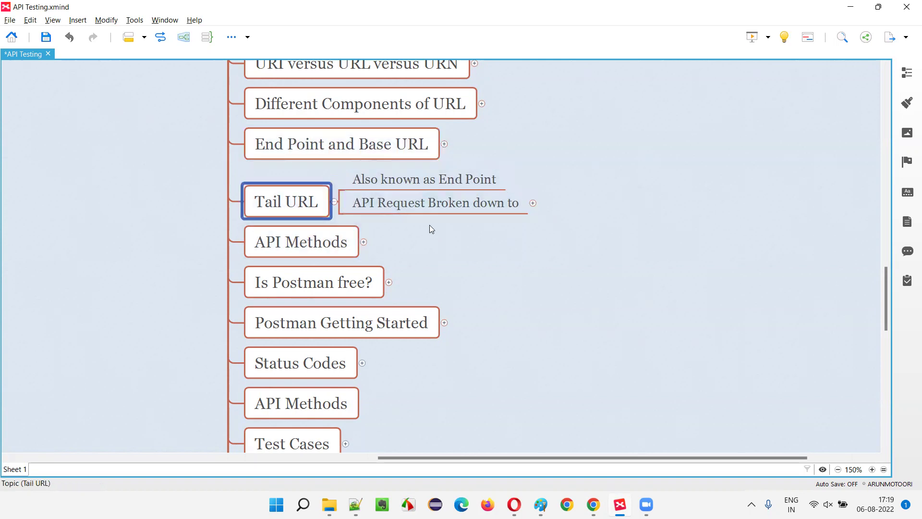
click(455, 184)
click(287, 211)
click(458, 186)
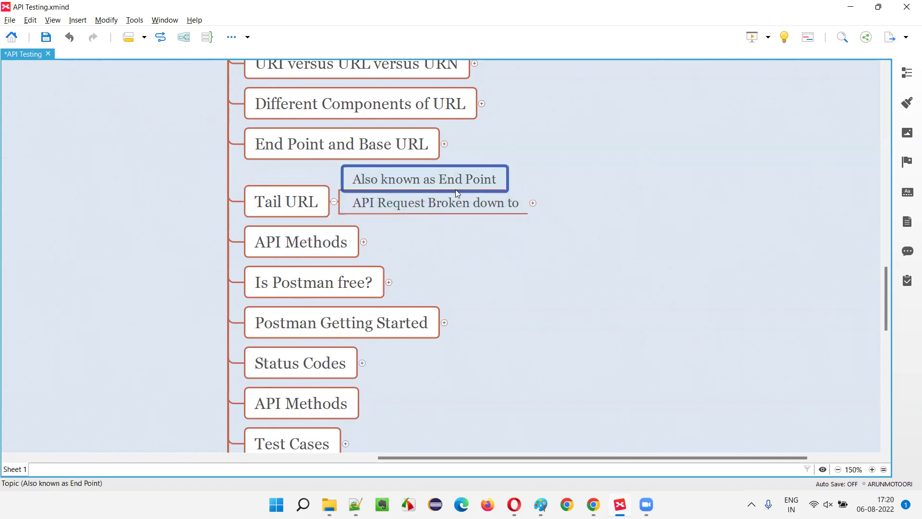
click(463, 201)
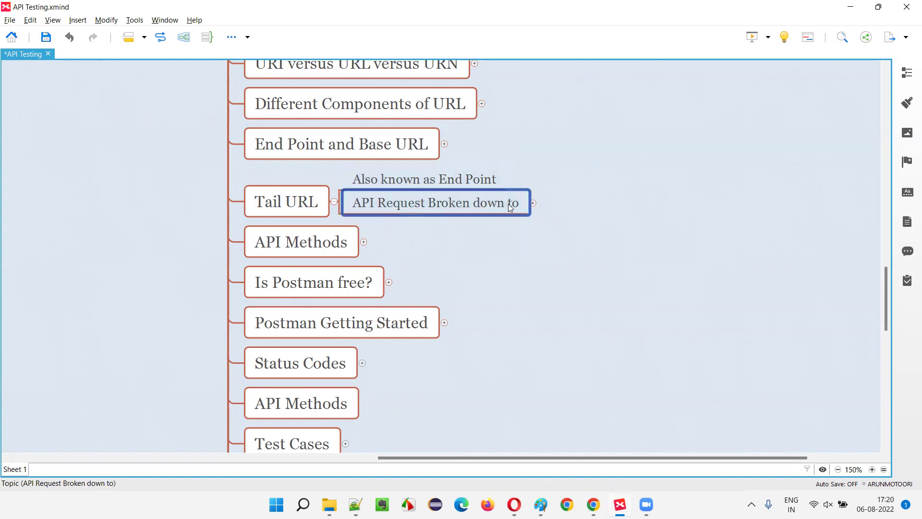
Step: Expand 'API Request Broken down to' and its End Point subtopic, selecting End Point's child topic
click(534, 203)
click(575, 197)
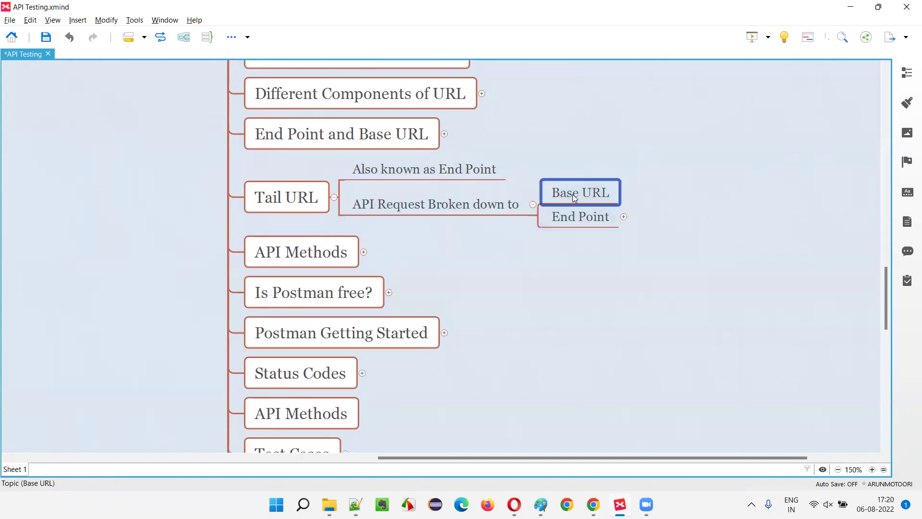
click(590, 218)
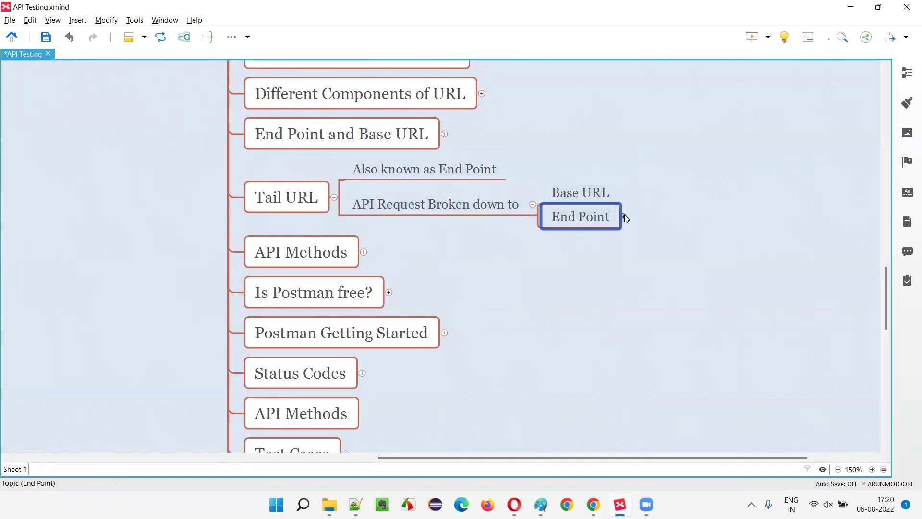
click(625, 217)
click(653, 217)
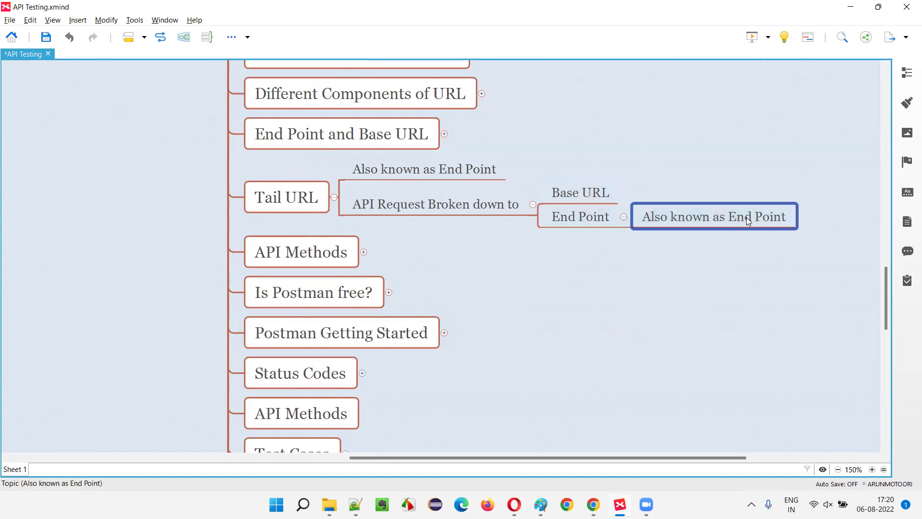
Step: Relabel End Point's child topic to 'Also known as Tail URL'
key(F2)
key(End)
key(ctrl+shift+Left)
key(ctrl+shift+Left)
text(5)
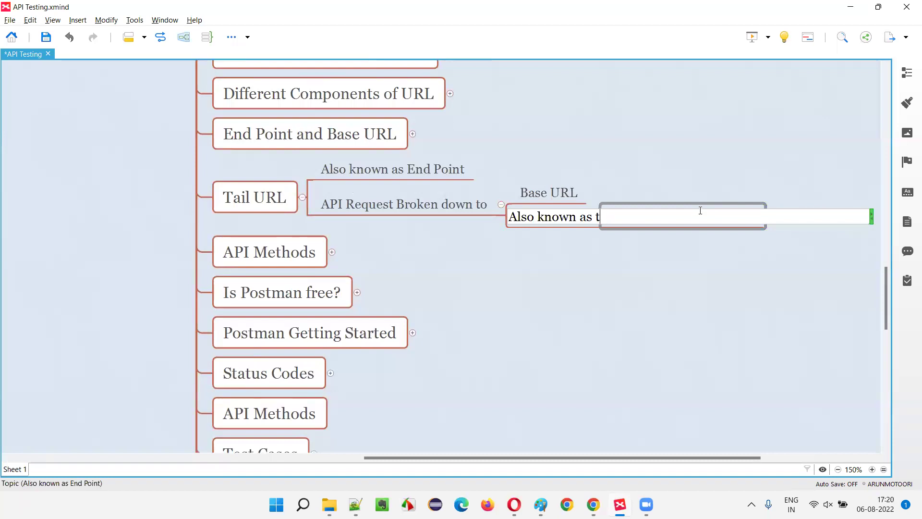
key(BackSpace)
text(Tail URL)
key(Return)
Step: Save the API Testing map and return to the browser
click(570, 355)
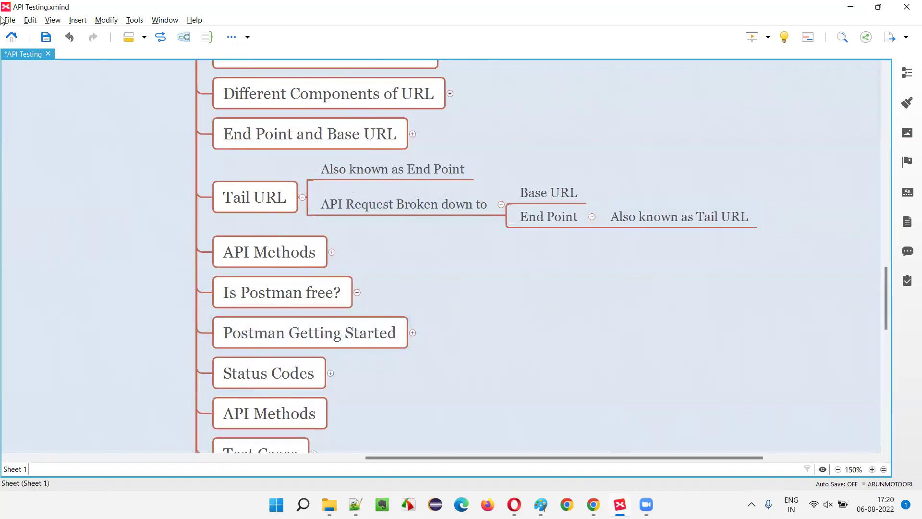
click(47, 37)
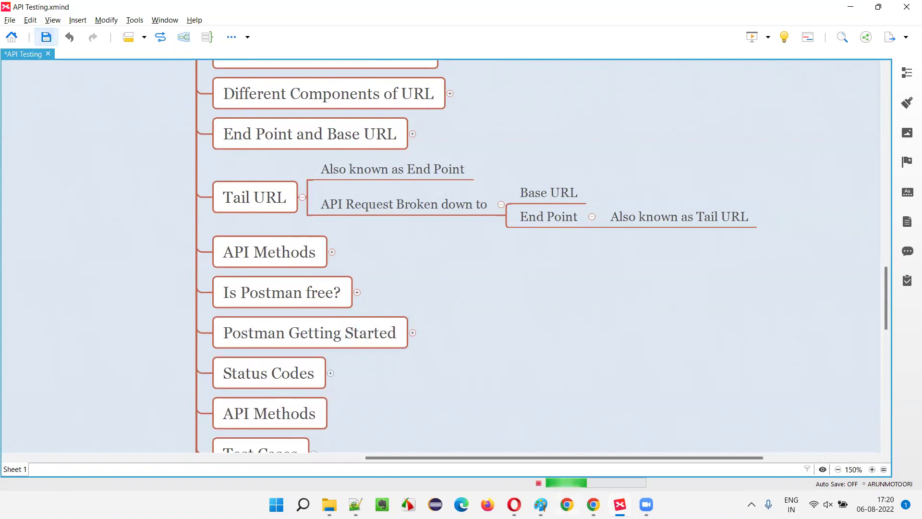
key(alt+Tab)
Step: Load reqres.in in a new browser tab
click(163, 10)
text(reqres.in)
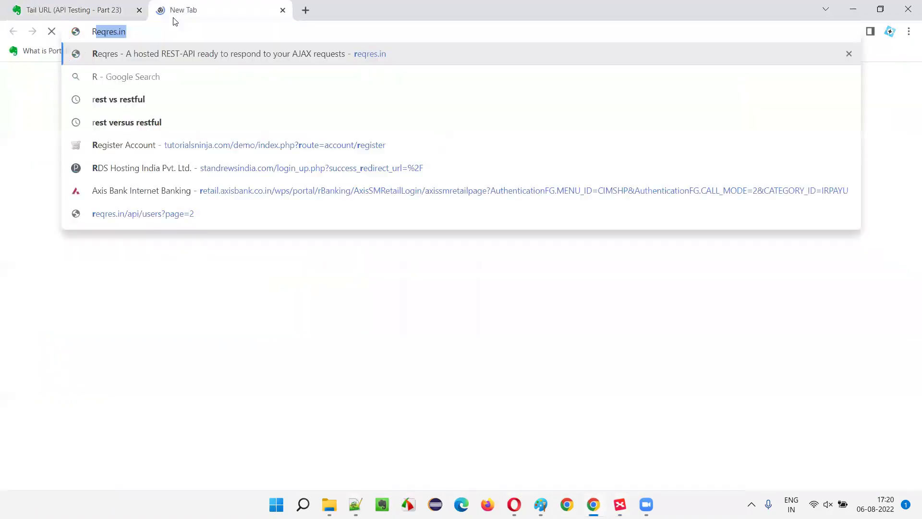
key(Return)
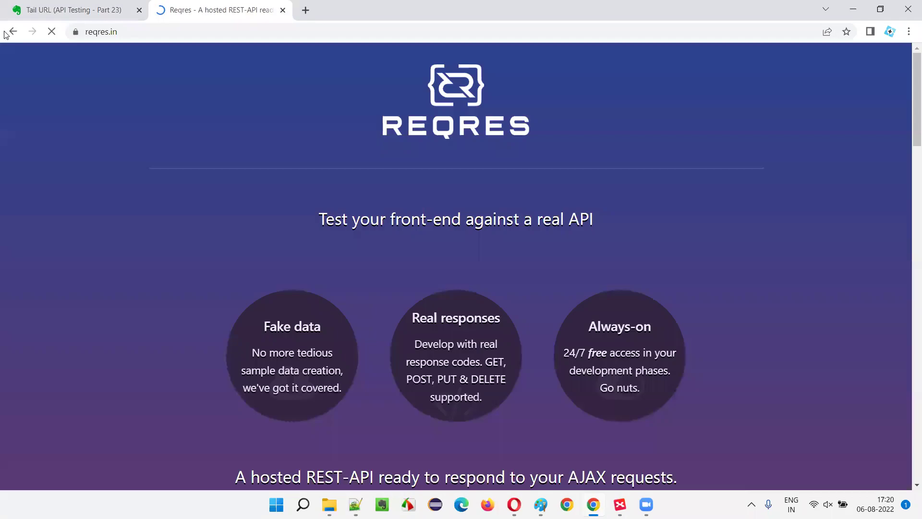
Step: Step through the GET examples to show SINGLE <RESOURCE> NOT FOUND, /api/unknown/23 returning 404
scroll(468, 133, down, 10)
scroll(457, 130, up, 3)
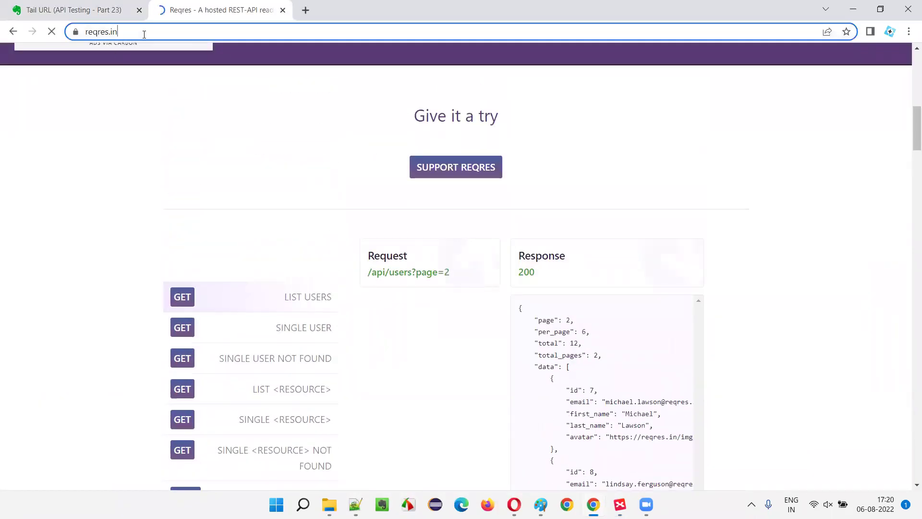
scroll(305, 211, down, 3)
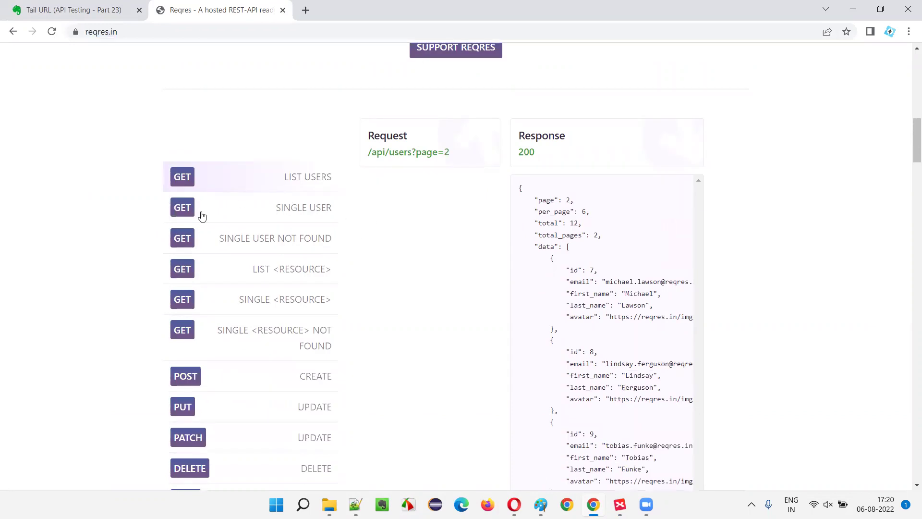
click(286, 209)
click(293, 187)
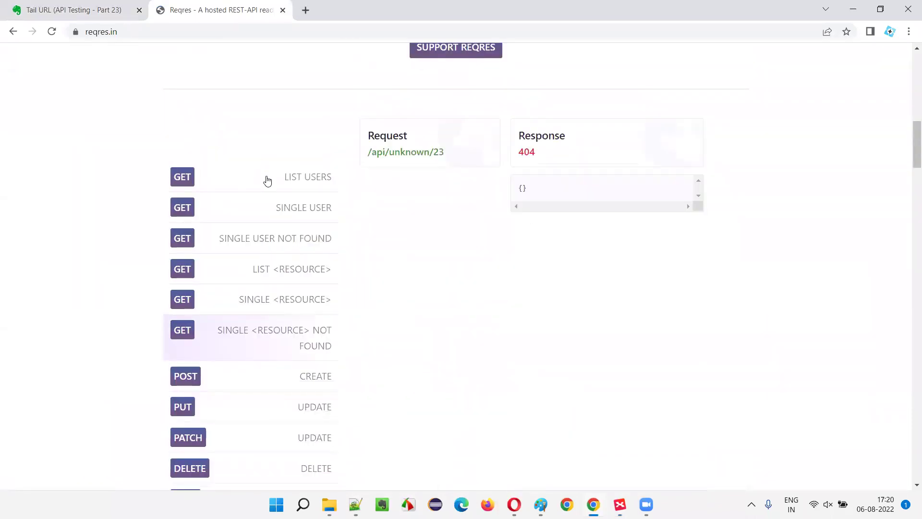
Step: Select the full /api/unknown/23 request path in the demo panel
scroll(445, 188, up, 8)
scroll(445, 188, up, 3)
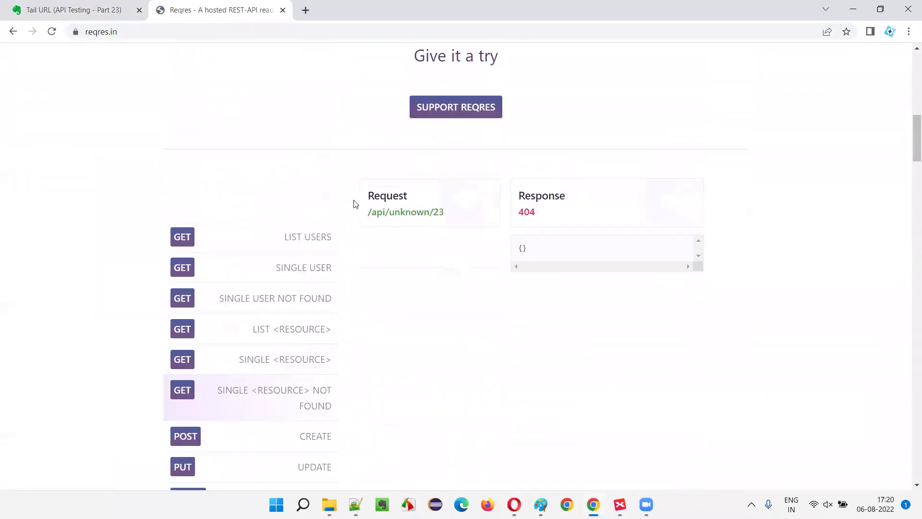
drag(368, 211, 440, 214)
click(451, 211)
click(440, 214)
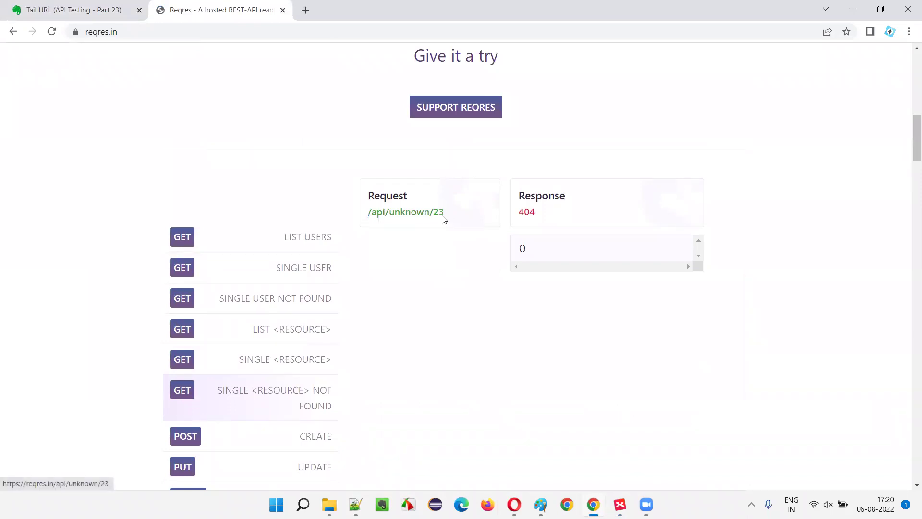
drag(368, 211, 438, 212)
click(439, 212)
drag(368, 212, 440, 212)
click(410, 252)
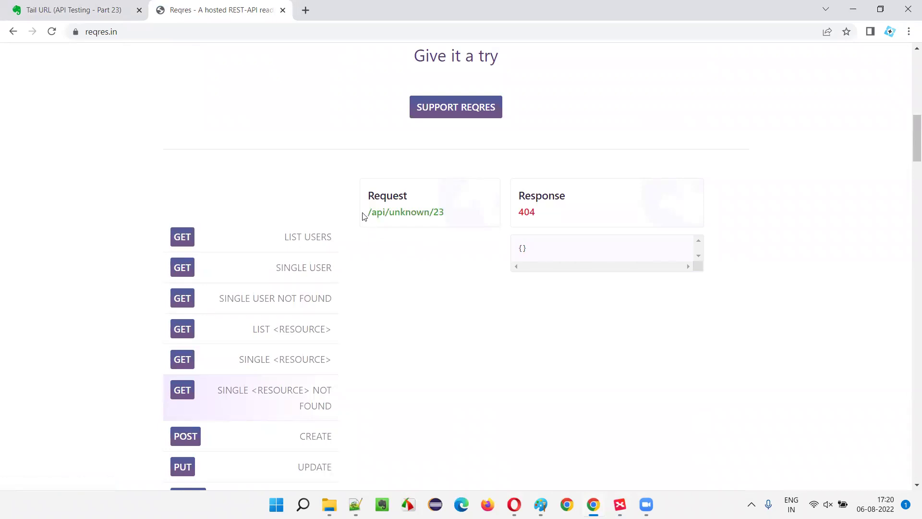
drag(368, 212, 425, 212)
click(446, 216)
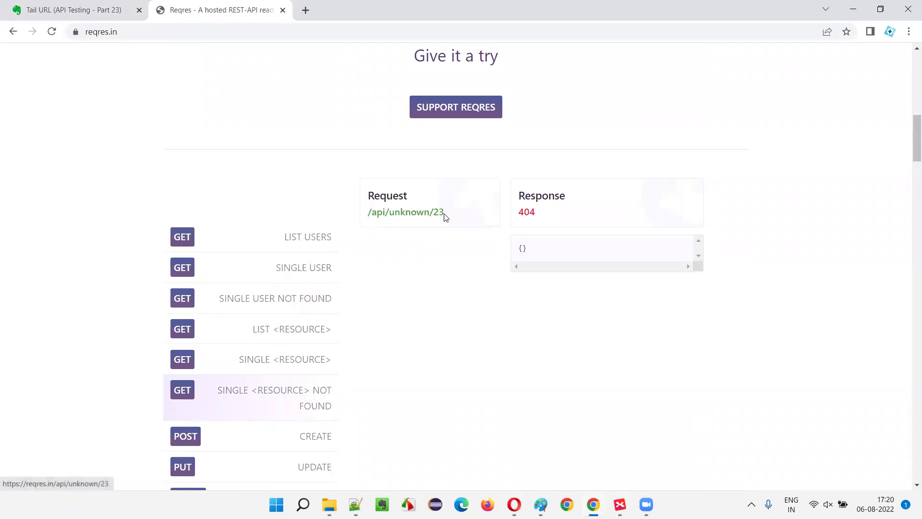
triple_click(442, 216)
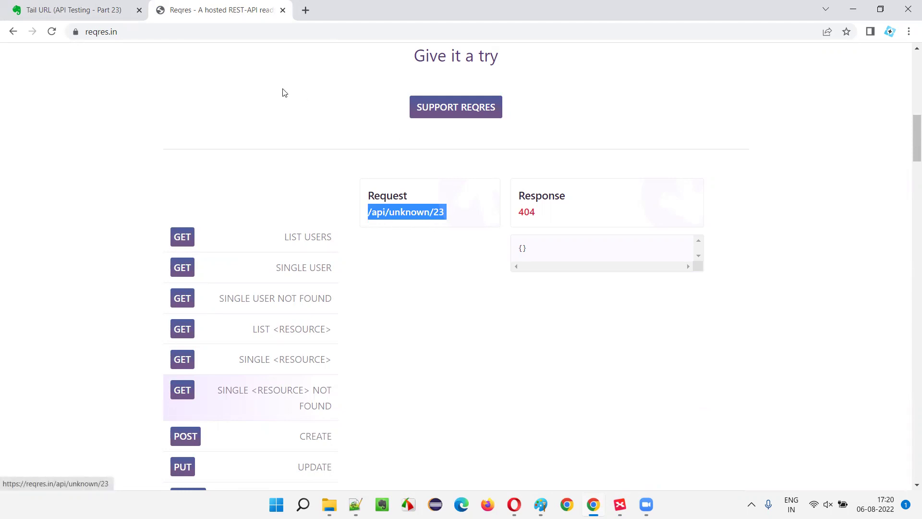
Step: Open the /api/unknown/23 endpoint link in a new browser tab
right_click(410, 215)
click(427, 224)
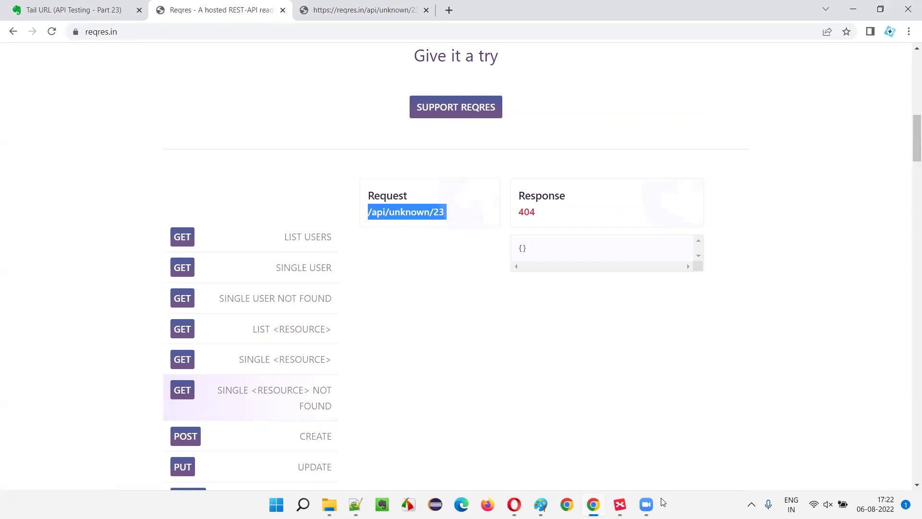
click(38, 9)
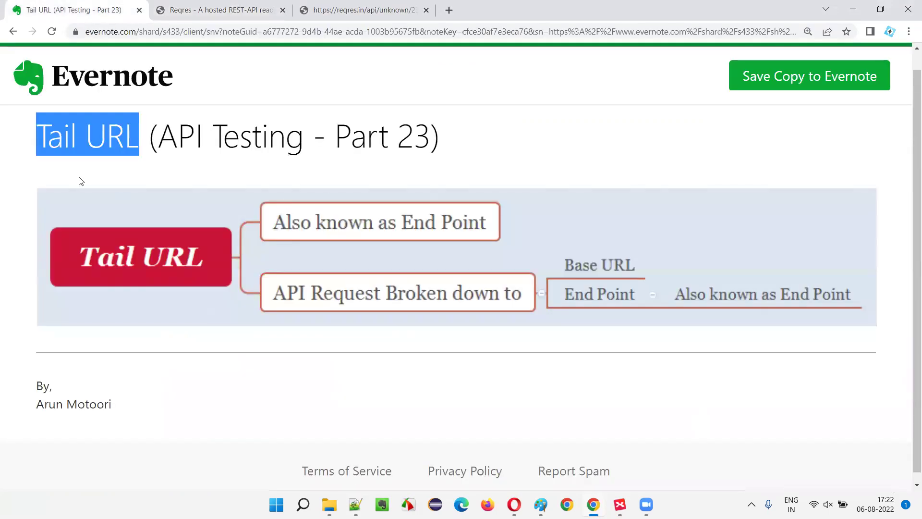